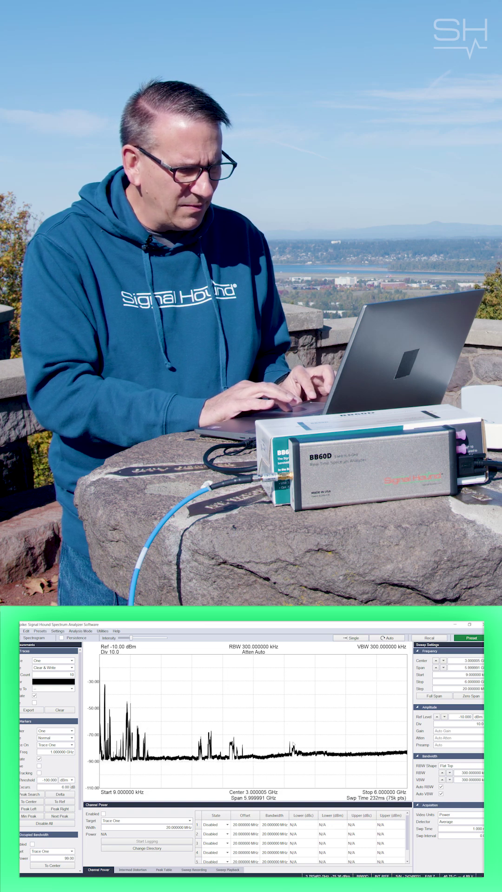
- Place Marker 1 on the 3.10 GHz signal and auto-zoom the sweep to 20 MHz–5.22 GHz
{"action": "left_click", "coordinate": [259, 683]}
{"action": "right_click", "coordinate": [260, 683]}
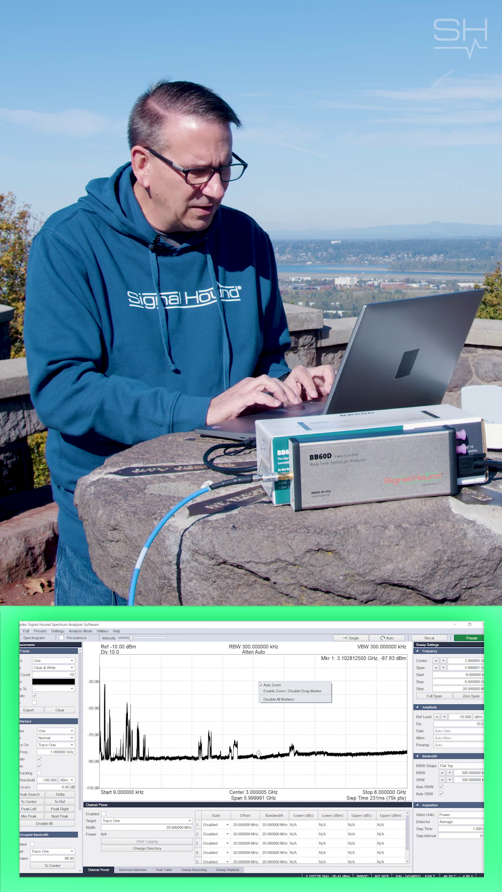
{"action": "left_click", "coordinate": [265, 691]}
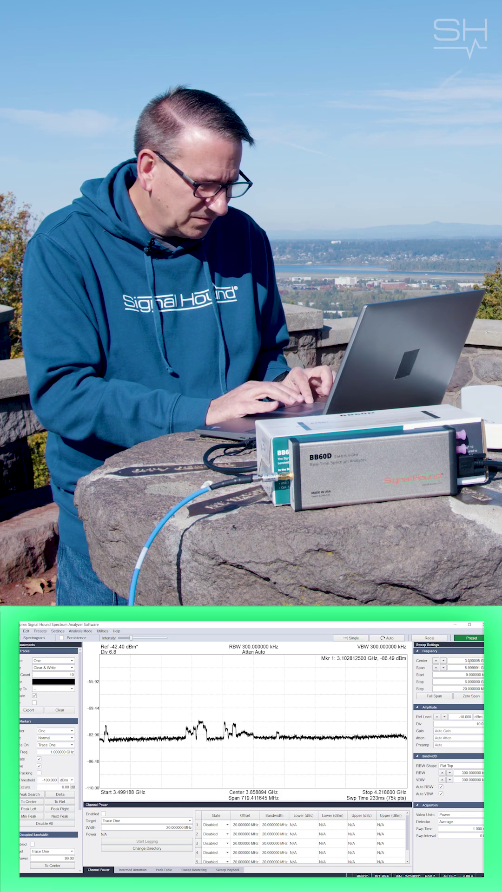
- Open the IQ Recorder from Utilities and trim the end of its File Prefix
{"action": "left_click", "coordinate": [103, 630]}
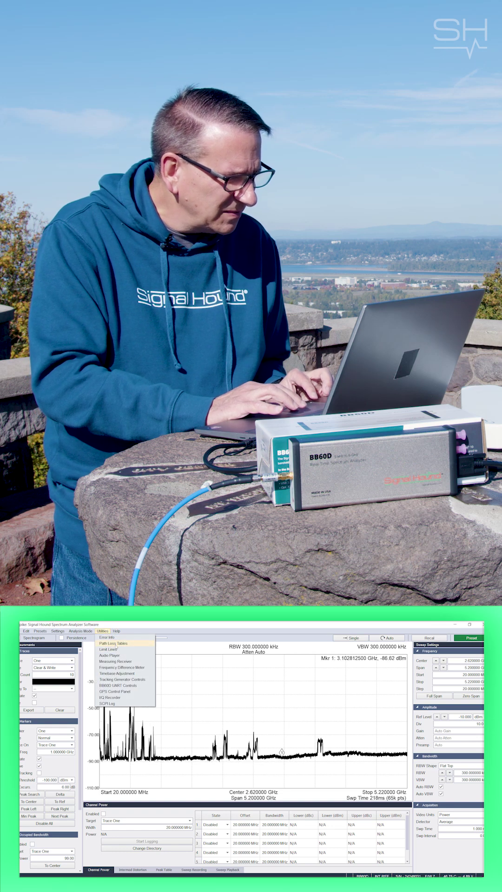
{"action": "left_click", "coordinate": [111, 697]}
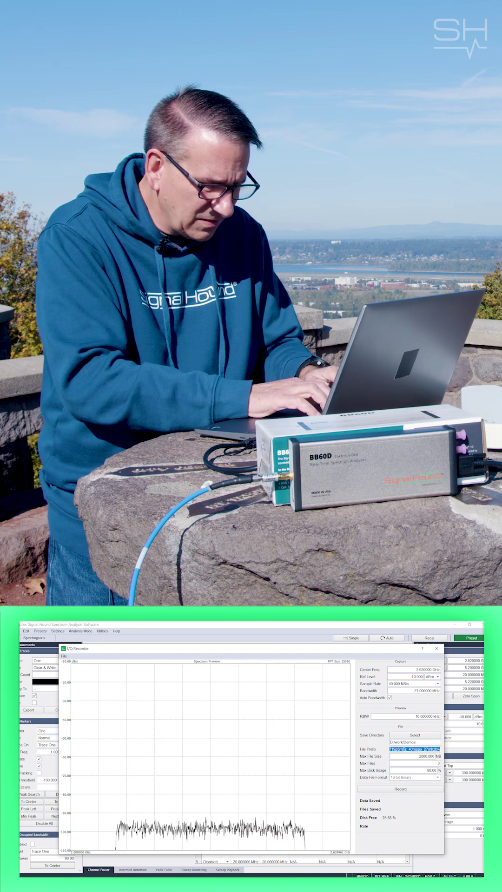
{"action": "key", "text": "End"}
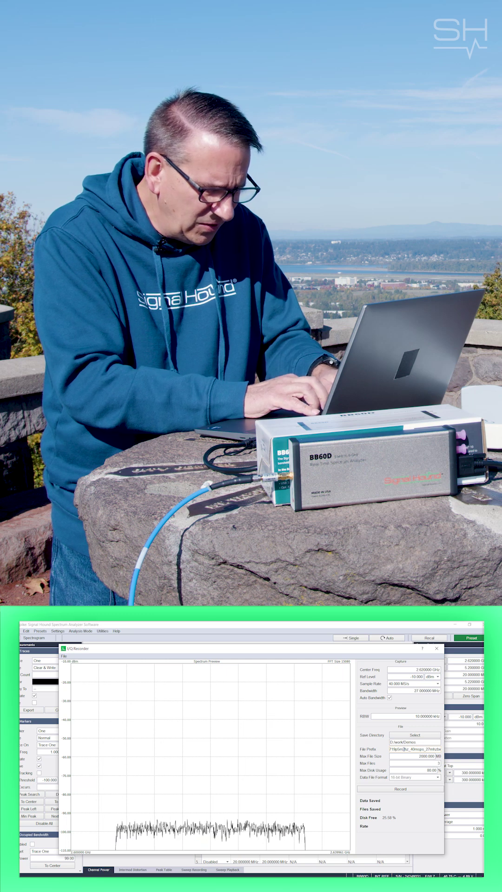
{"action": "type", "text": "4G"}
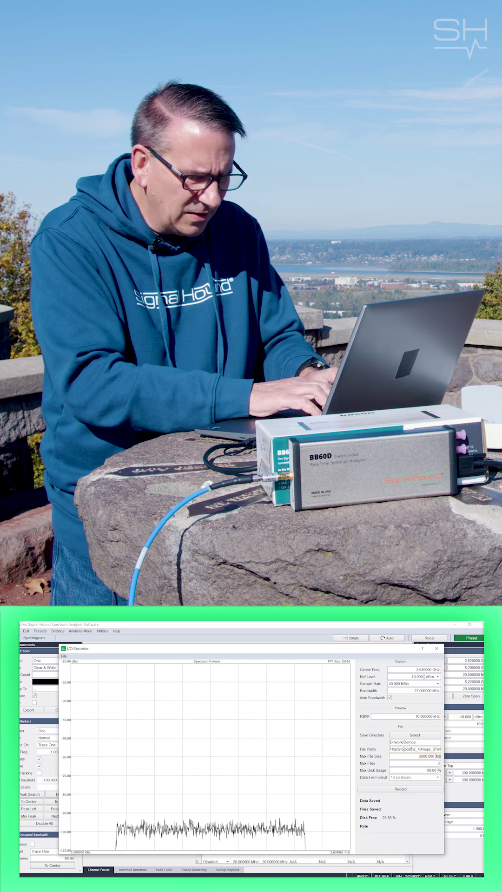
{"action": "key", "text": "BackSpace"}
{"action": "key", "text": "BackSpace"}
{"action": "key", "text": "BackSpace"}
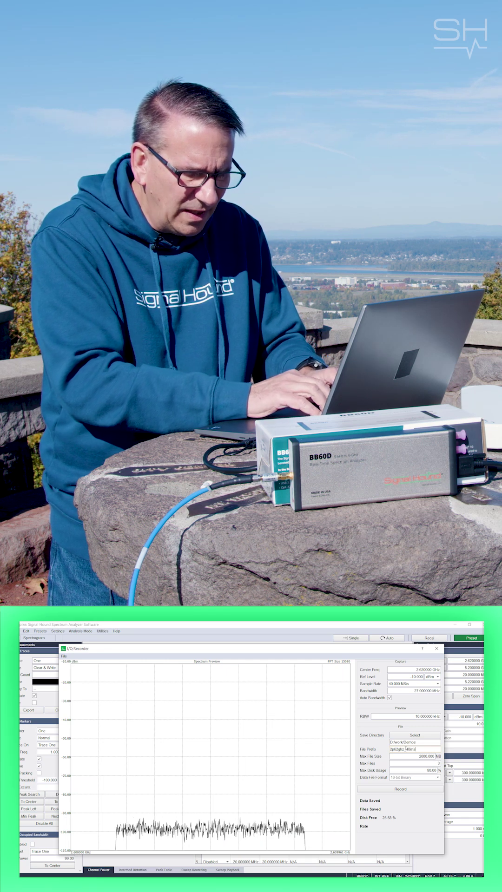